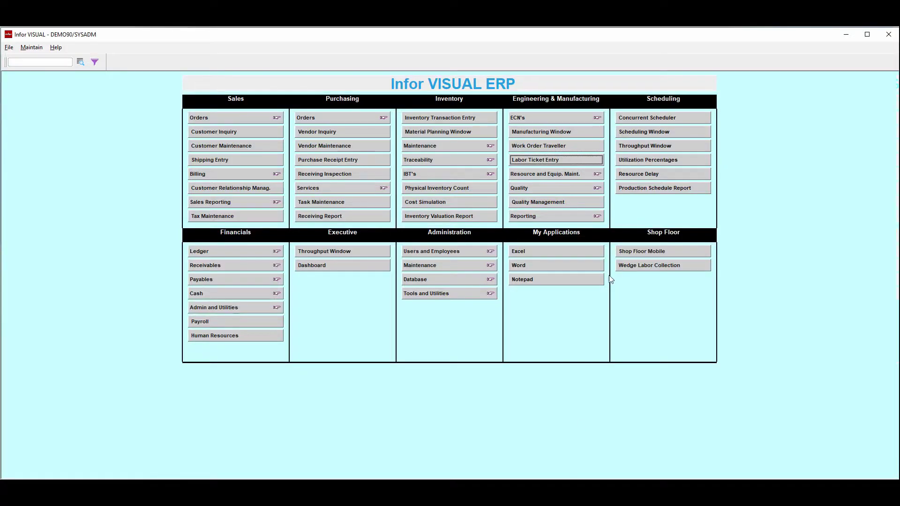
In the Manufacturing Window, review the in-process labor tickets for the A8000 assembled product work order.
{"action": "left_click", "coordinate": [572, 131]}
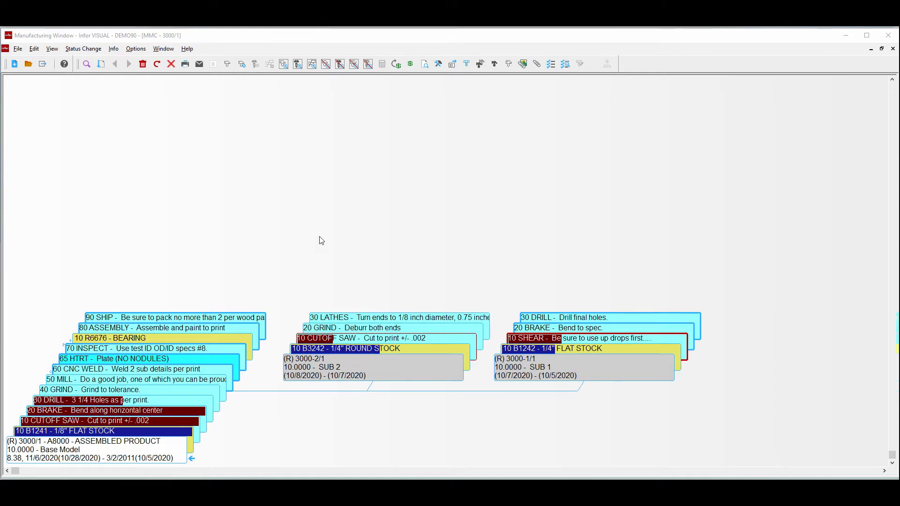
{"action": "left_click", "coordinate": [439, 64]}
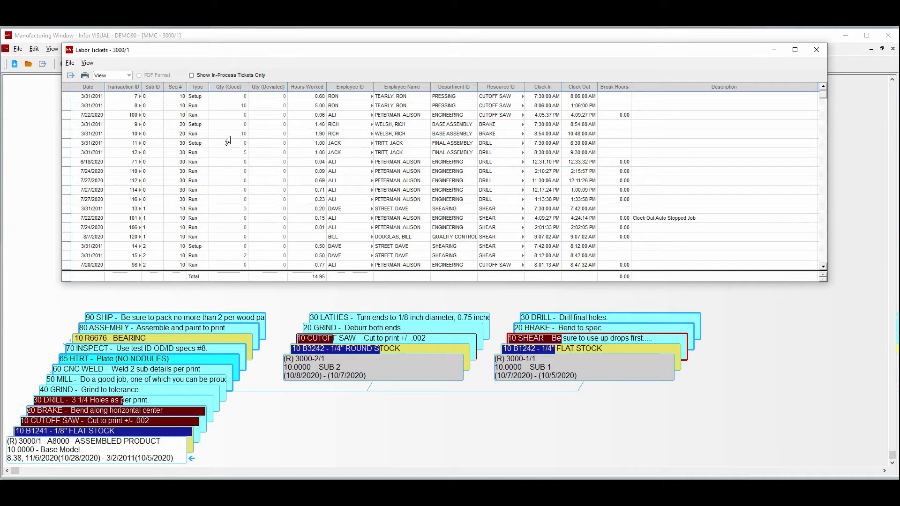
{"action": "left_click", "coordinate": [191, 75]}
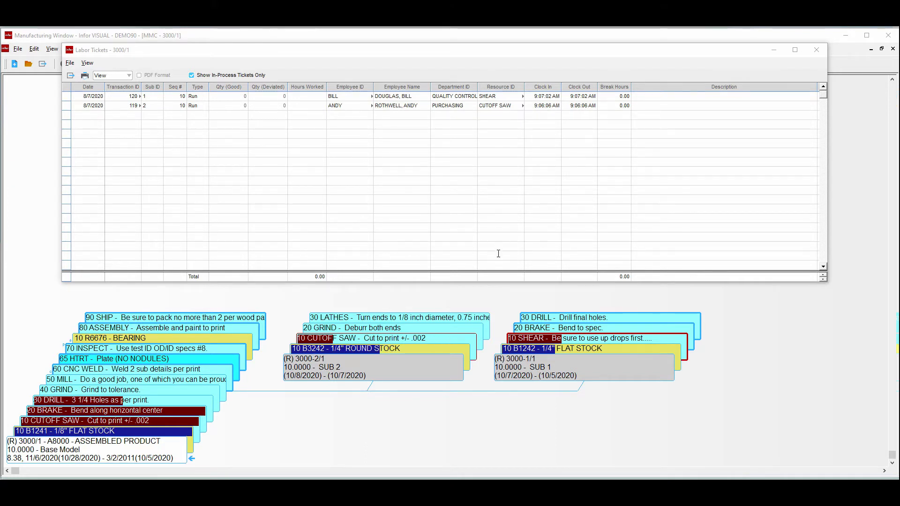
{"action": "left_click", "coordinate": [816, 51]}
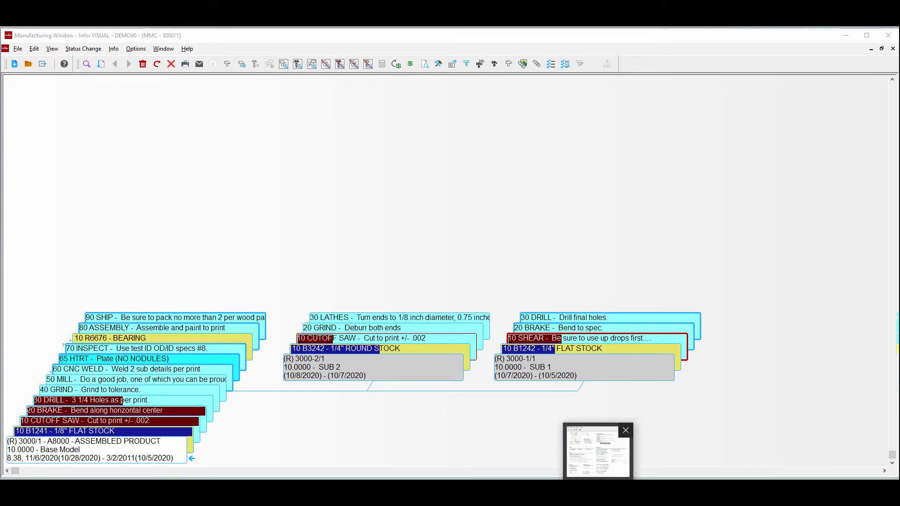
Switch to Infor VISUAL Shop Floor and sign in with the user ID and password.
{"action": "left_click", "coordinate": [597, 492]}
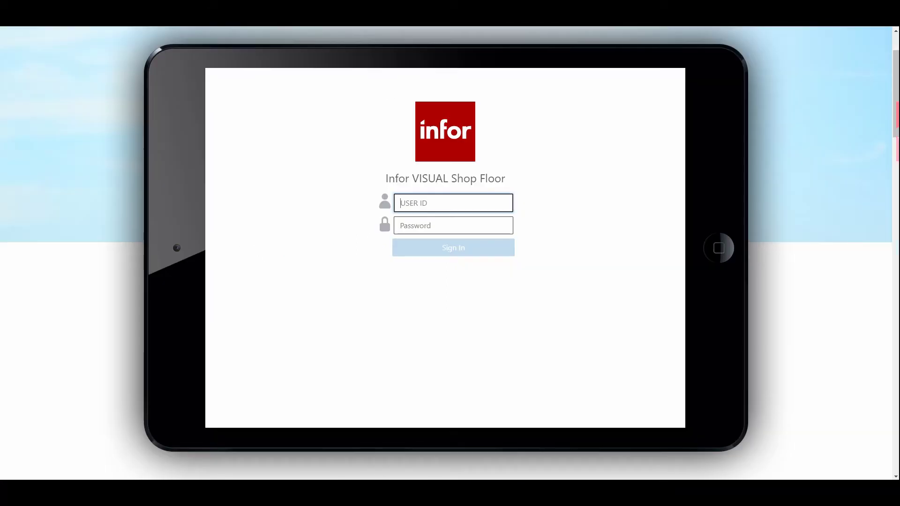
{"action": "left_click", "coordinate": [413, 202]}
{"action": "left_click", "coordinate": [410, 222]}
{"action": "left_click", "coordinate": [414, 246]}
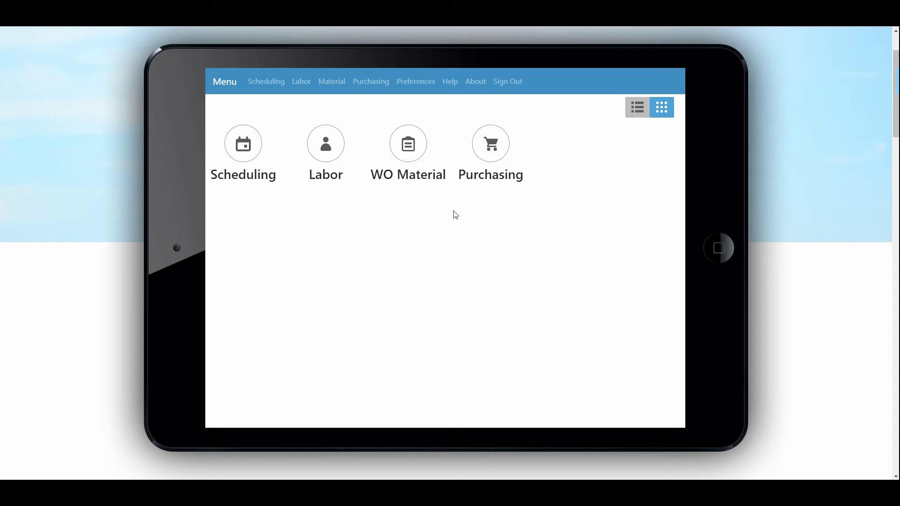
Preview the main menu in list layout and return it to the grid layout.
{"action": "left_click", "coordinate": [632, 110]}
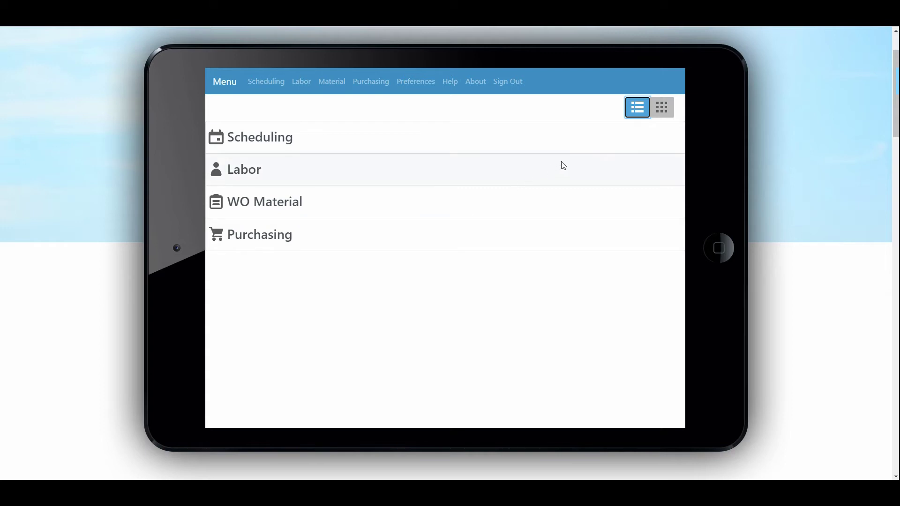
{"action": "left_click", "coordinate": [659, 109]}
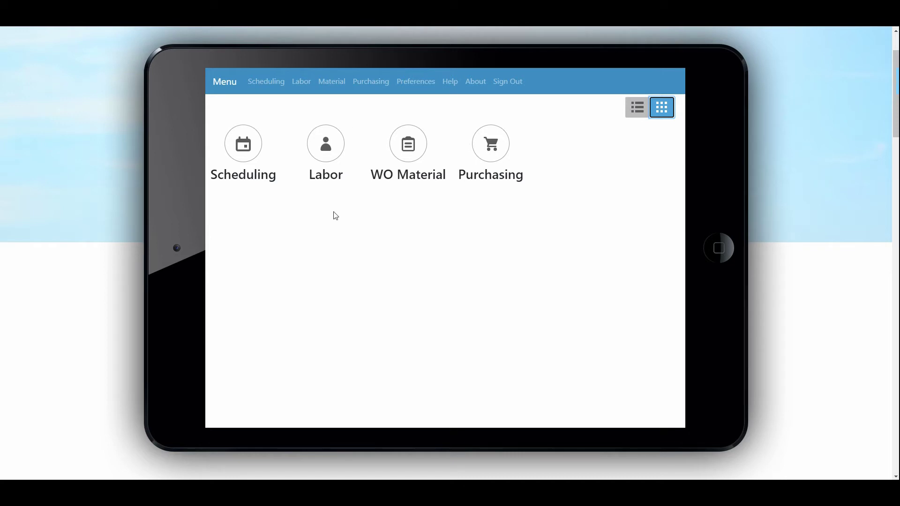
Open the Labor functions and clock the employee in for the shift.
{"action": "left_click", "coordinate": [358, 205]}
{"action": "left_click", "coordinate": [327, 148]}
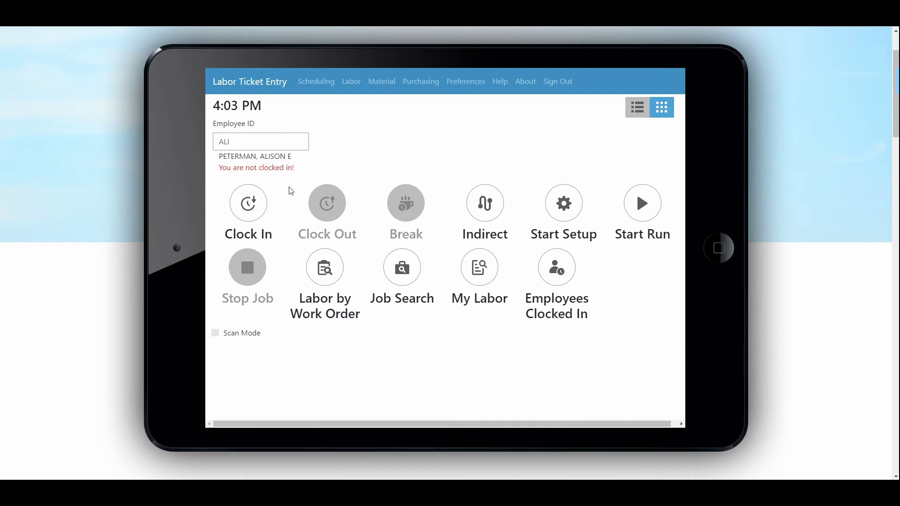
{"action": "left_click", "coordinate": [249, 209]}
{"action": "left_click", "coordinate": [438, 145]}
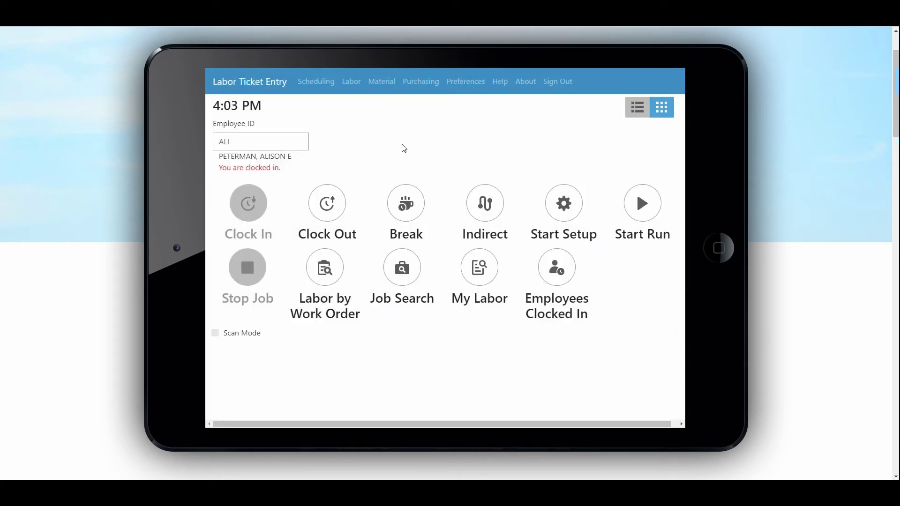
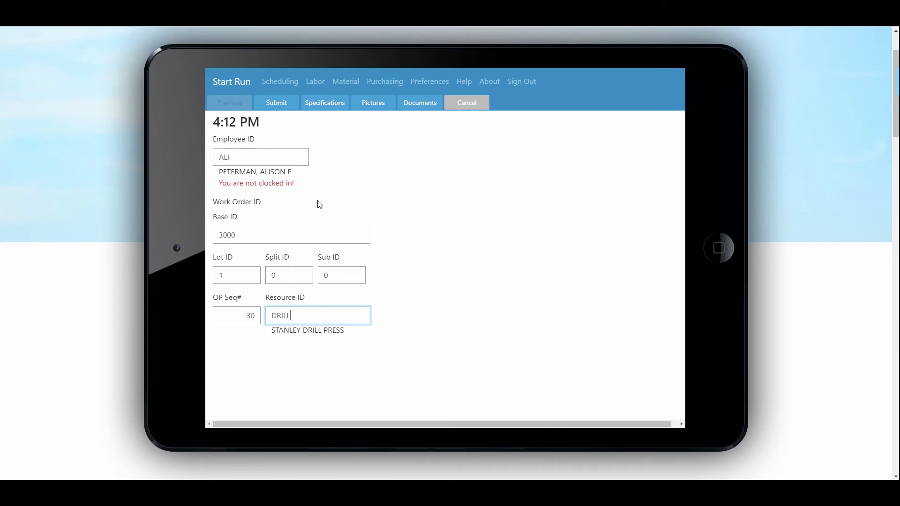
Review the operation and work order specifications for drilling operation sequence 30.
{"action": "left_click", "coordinate": [320, 107]}
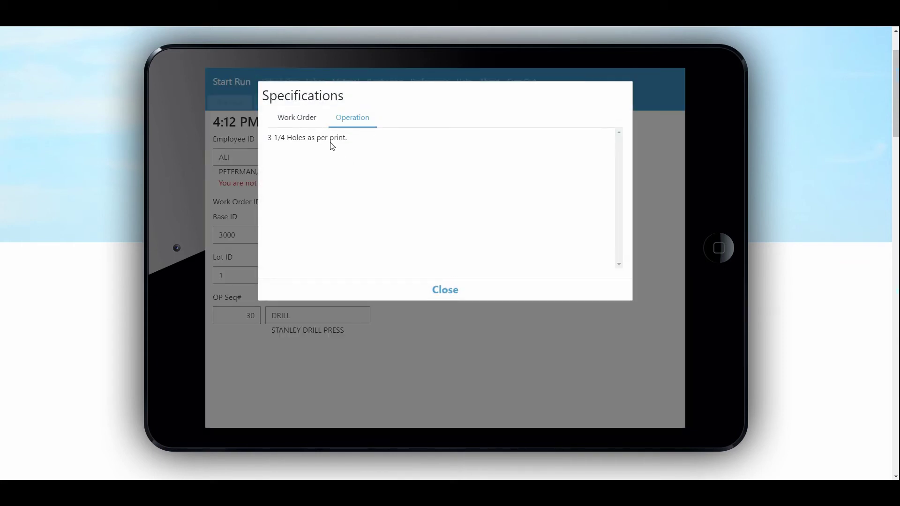
{"action": "left_click", "coordinate": [294, 121]}
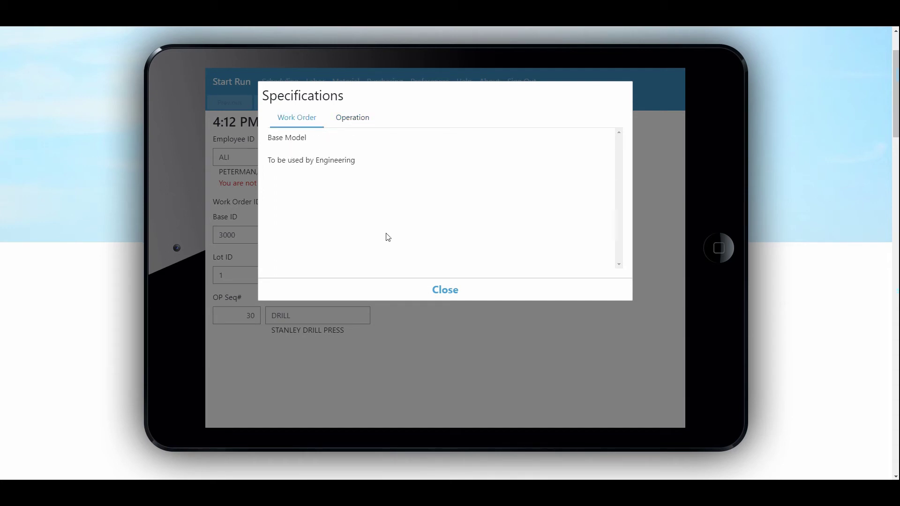
{"action": "left_click", "coordinate": [445, 294]}
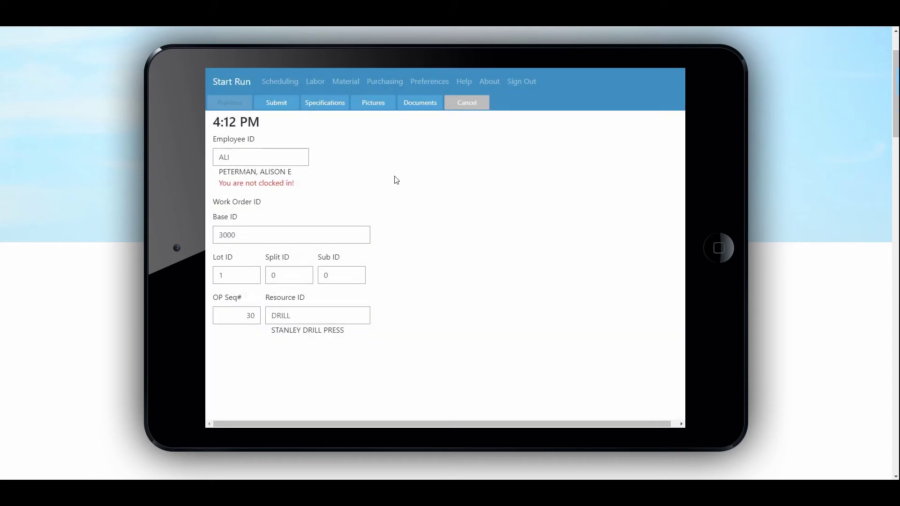
Check the documents attached to the drilling operation and those for the entire work order.
{"action": "left_click", "coordinate": [415, 104]}
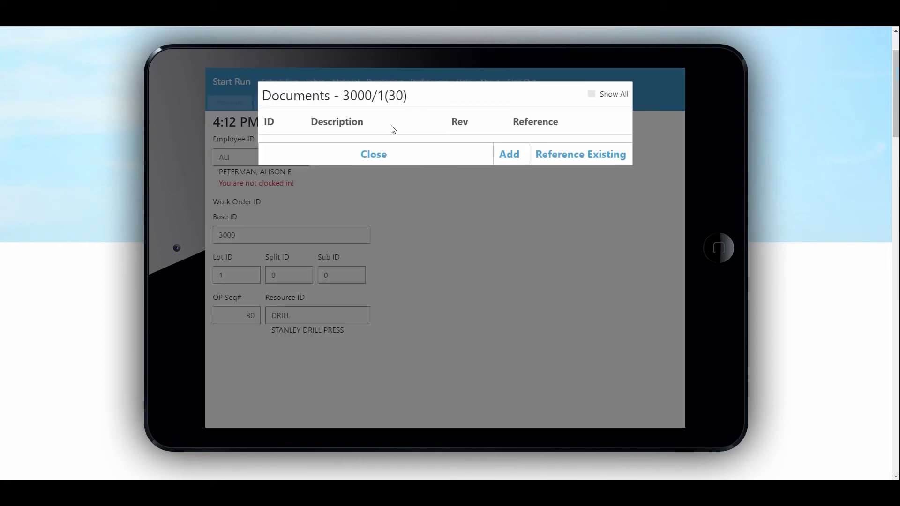
{"action": "left_click", "coordinate": [591, 94]}
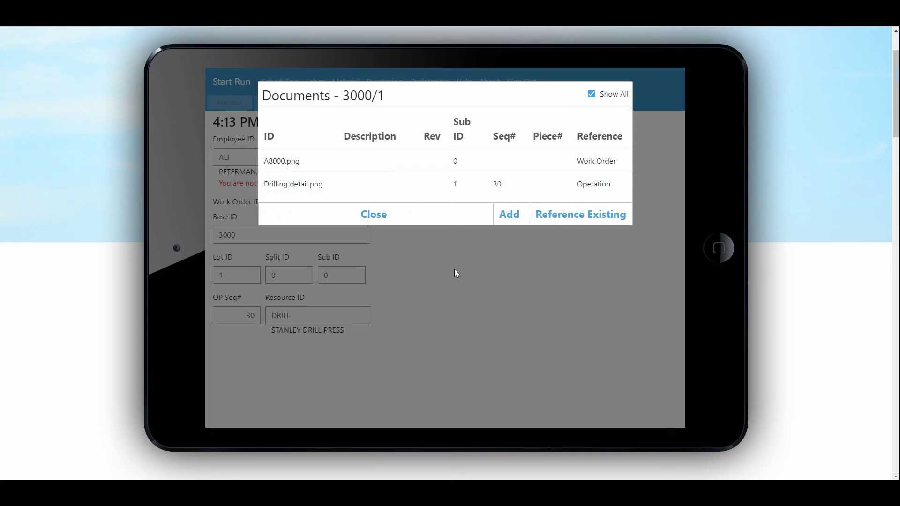
{"action": "left_click", "coordinate": [383, 215]}
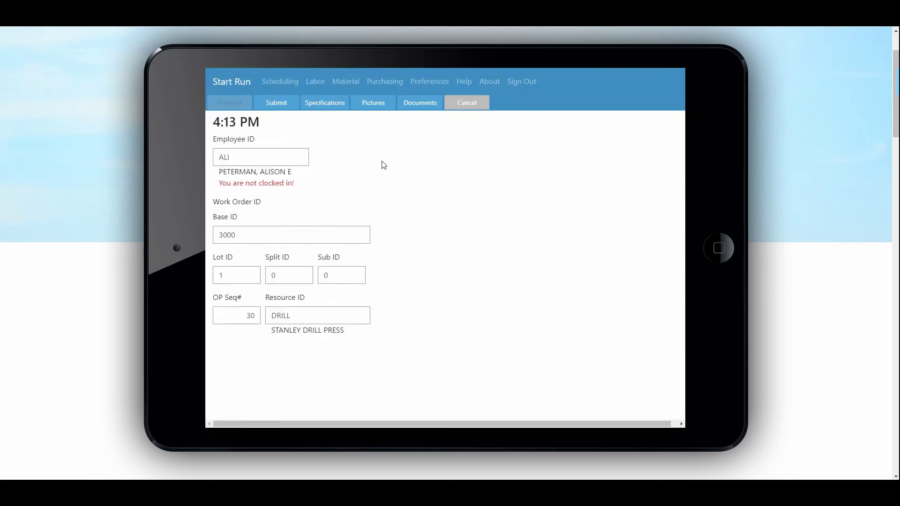
View the pictures stored for the operation, the work order part and the work order.
{"action": "left_click", "coordinate": [372, 101]}
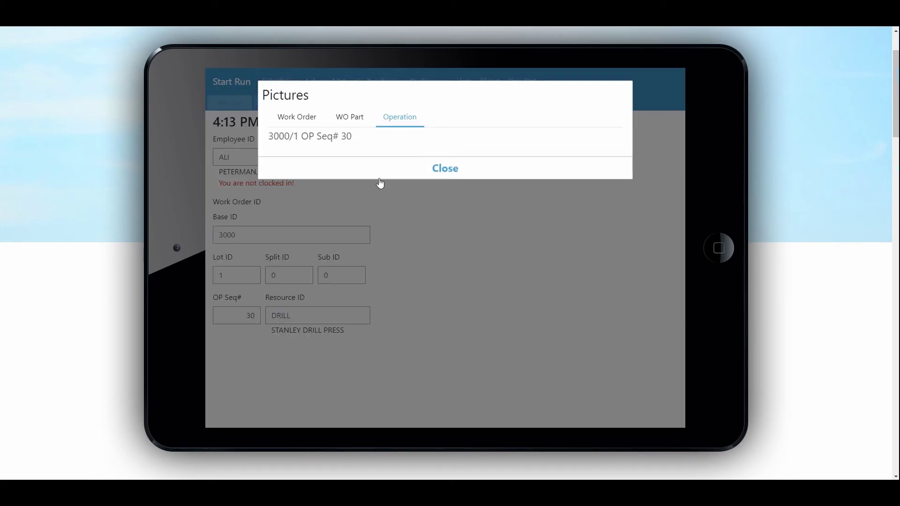
{"action": "left_click", "coordinate": [352, 119]}
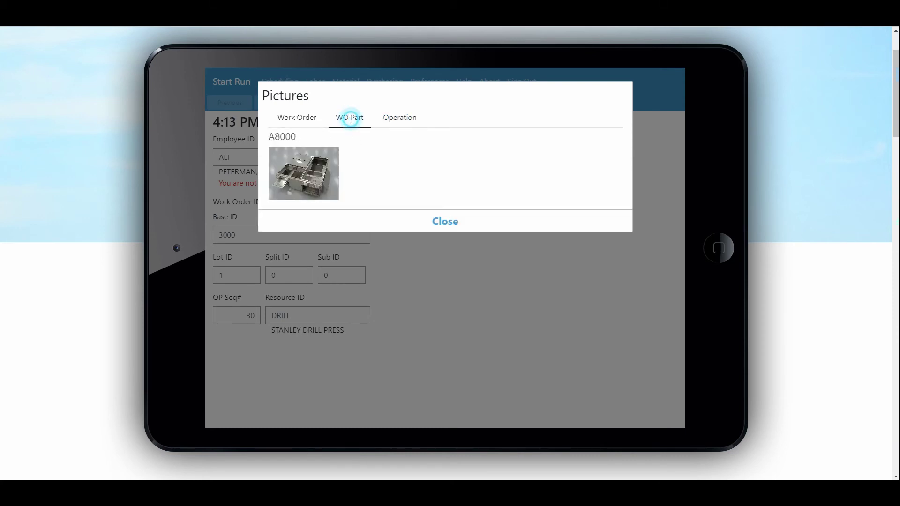
{"action": "left_click", "coordinate": [294, 117]}
{"action": "left_click", "coordinate": [445, 169]}
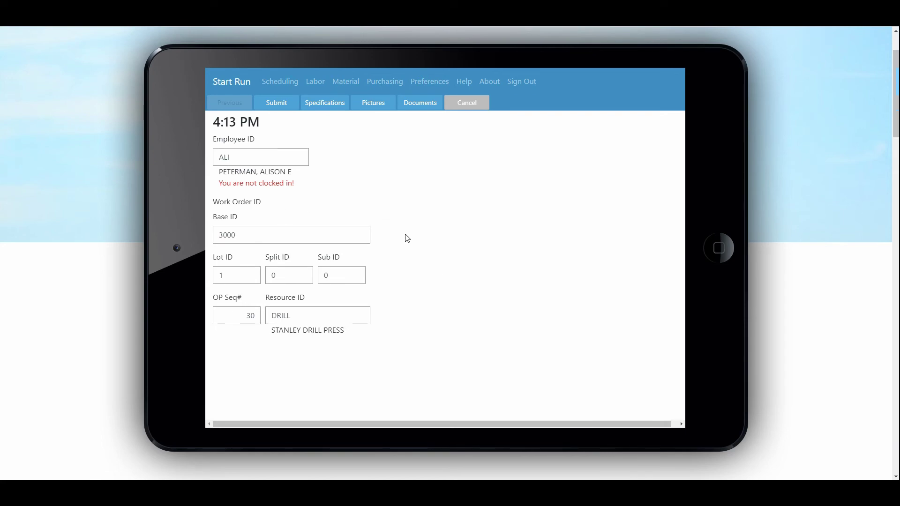
Submit the run start for sub ID 0, operation sequence 30 on resource DRILL.
{"action": "left_click", "coordinate": [277, 104]}
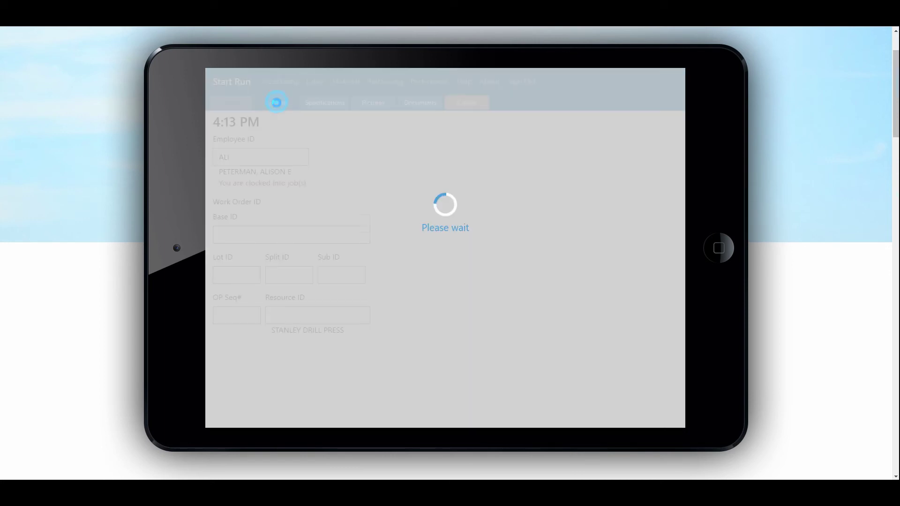
{"action": "left_click", "coordinate": [445, 140]}
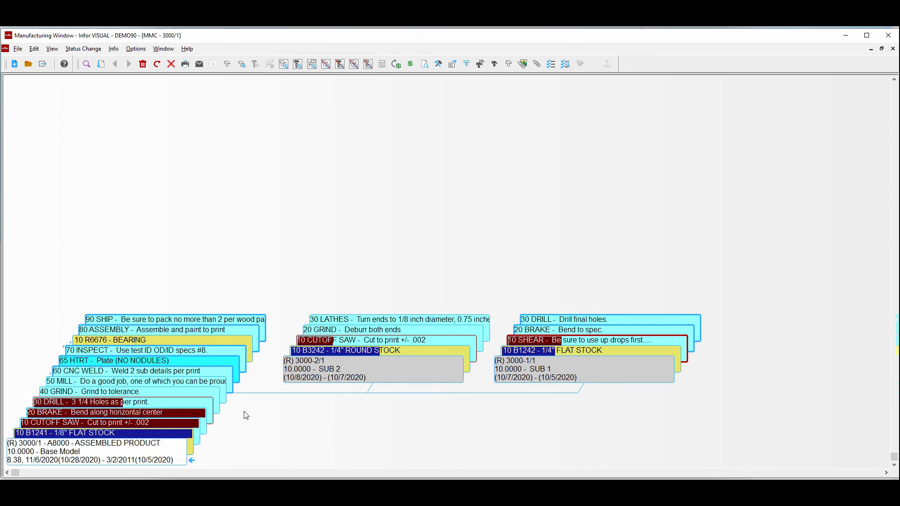
Review the work order's labor tickets in the Manufacturing Window again, limited to in-process tickets.
{"action": "left_click", "coordinate": [438, 64]}
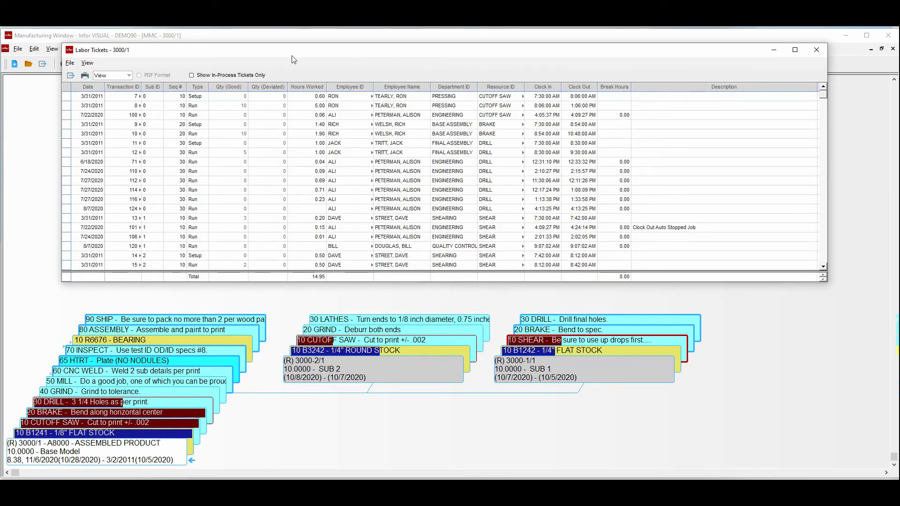
{"action": "left_click", "coordinate": [192, 75]}
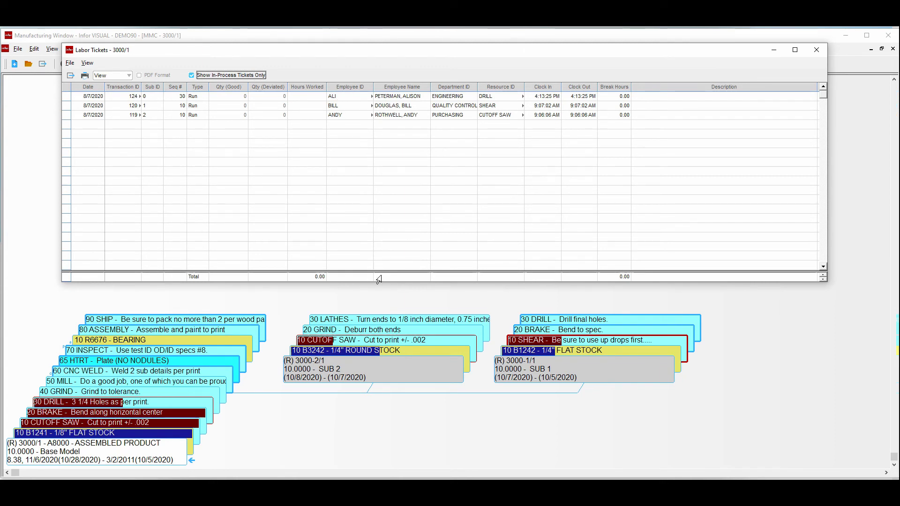
{"action": "left_click", "coordinate": [816, 51]}
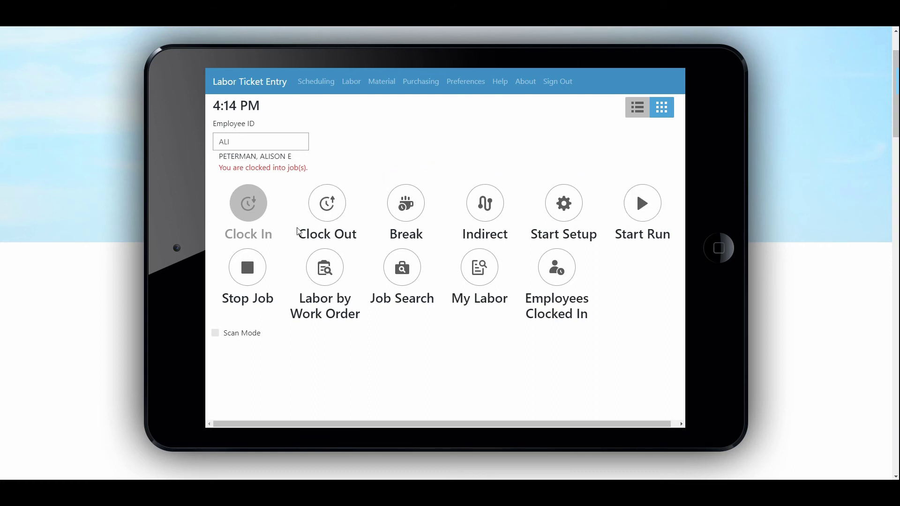
Stop the active drilling run, submitting it with a completed quantity of 0.
{"action": "left_click", "coordinate": [254, 270]}
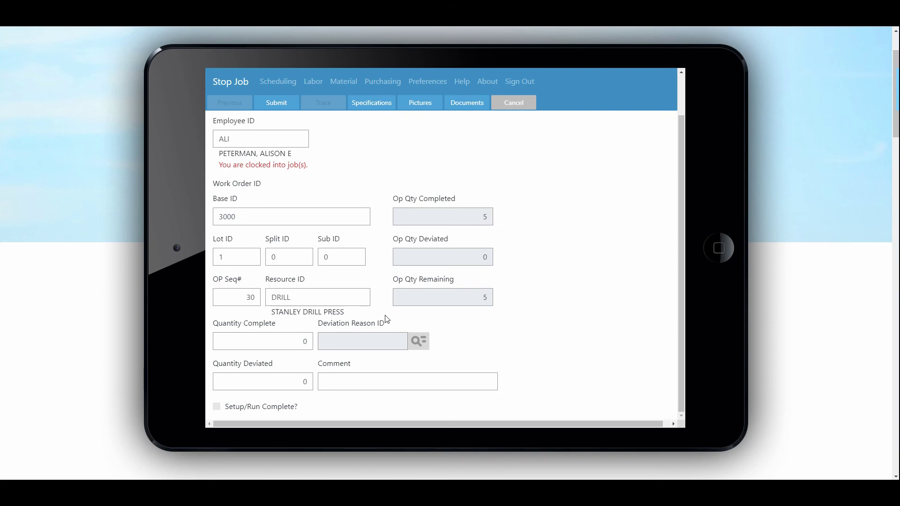
{"action": "left_click", "coordinate": [296, 340]}
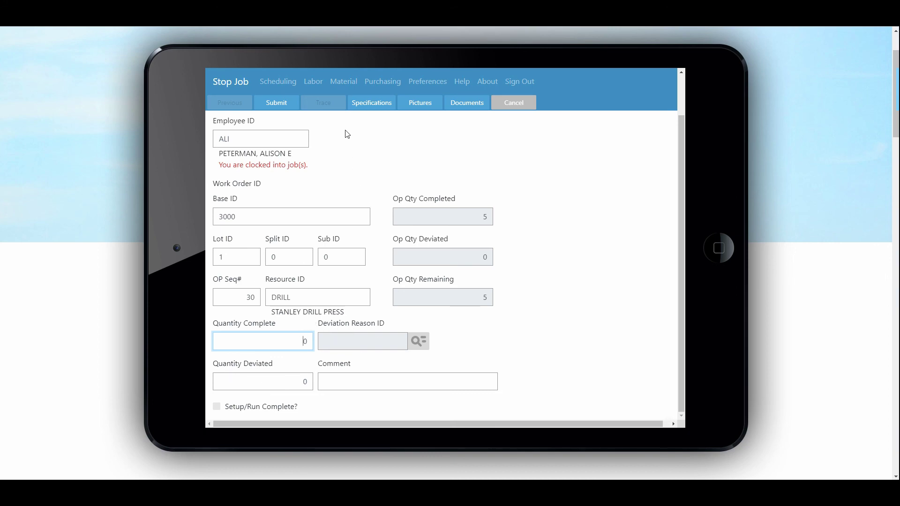
{"action": "left_click", "coordinate": [271, 101]}
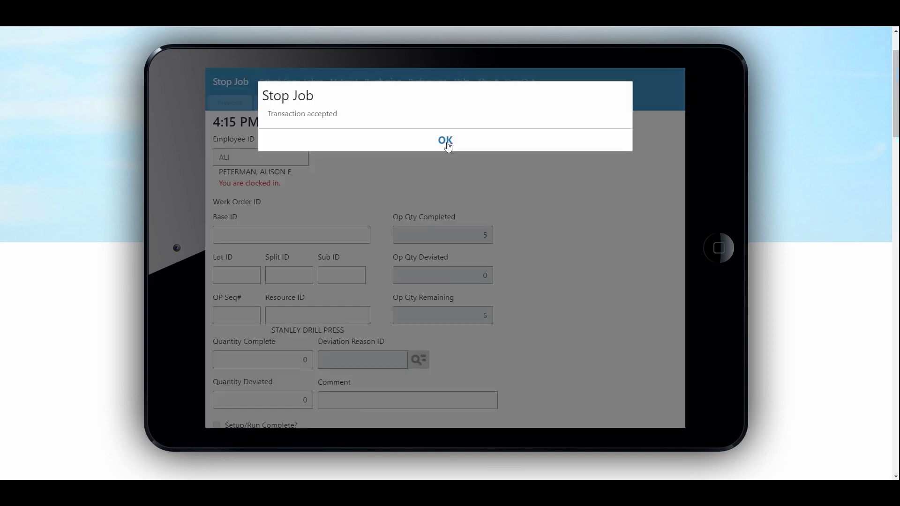
{"action": "left_click", "coordinate": [446, 141]}
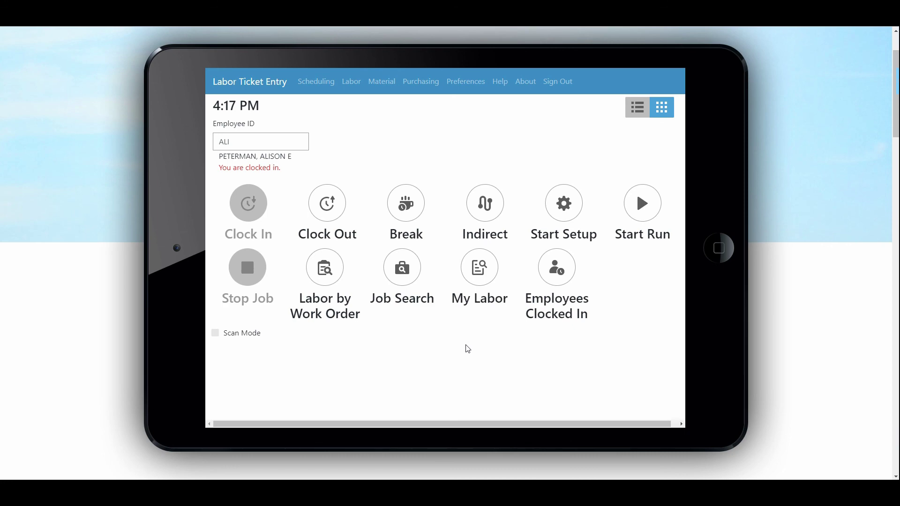
Open the employee's own labor history to review the recorded transactions.
{"action": "left_click", "coordinate": [479, 278]}
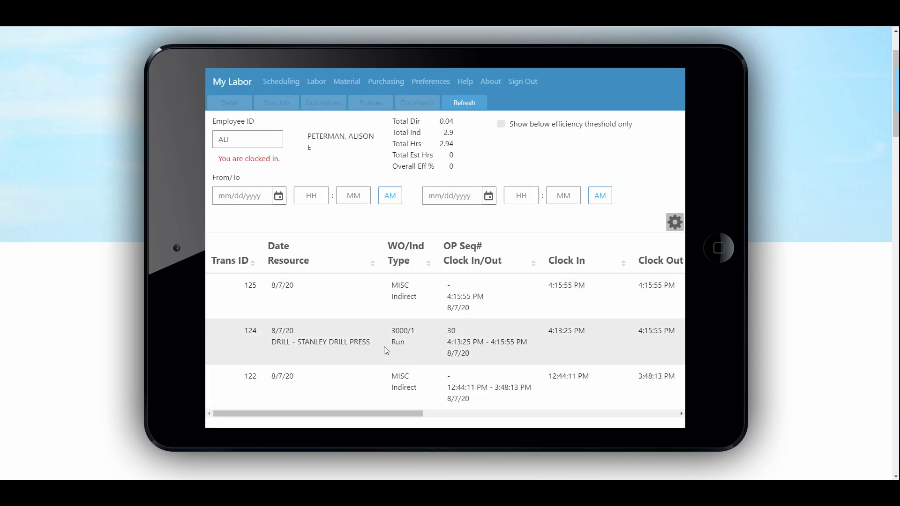